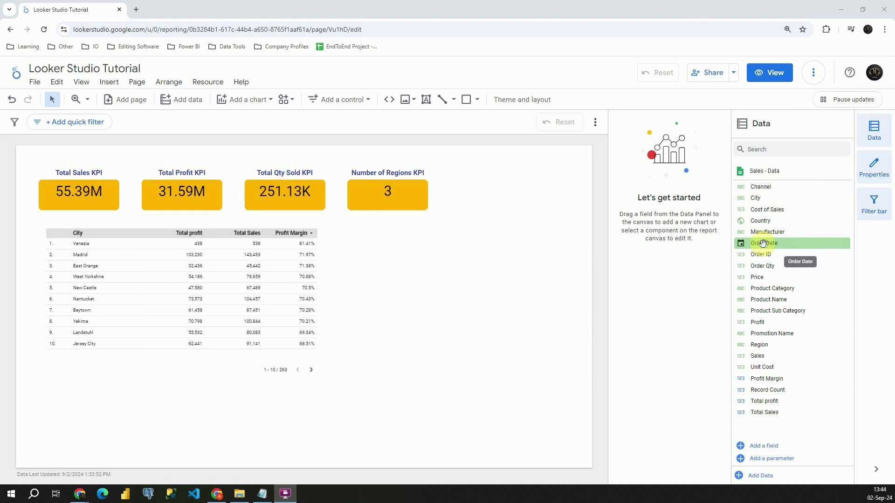
# - Select the City profit-and-sales table to bring up its Chart Setup panel
pyautogui.click(244, 224)
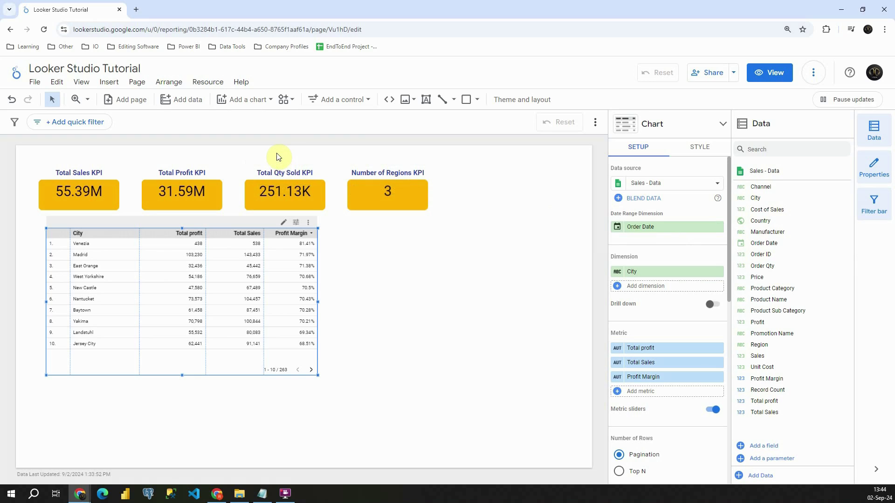
# - Insert a pivot table and draw it on the canvas to the right of the City table
pyautogui.click(222, 100)
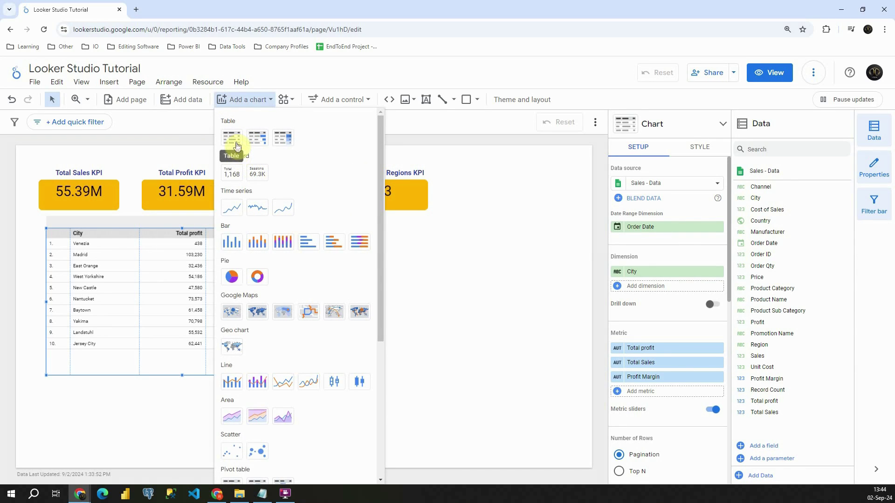
pyautogui.scroll(-3, 237, 272)
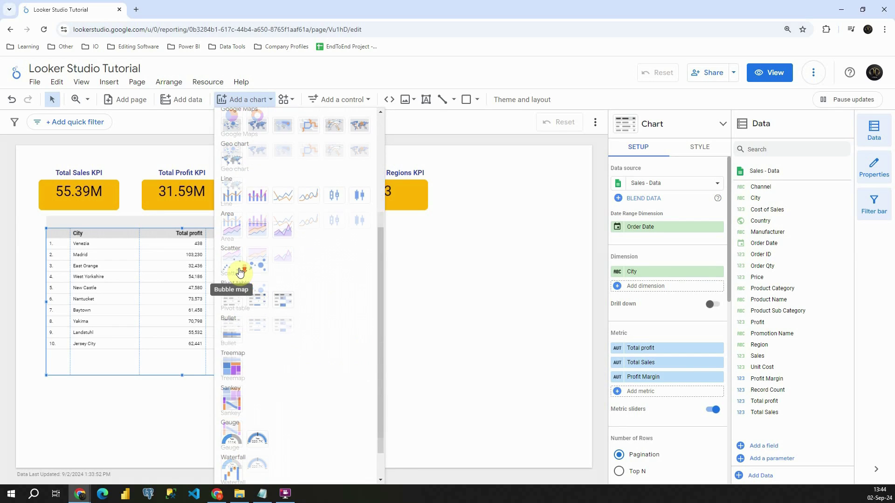
pyautogui.click(231, 300)
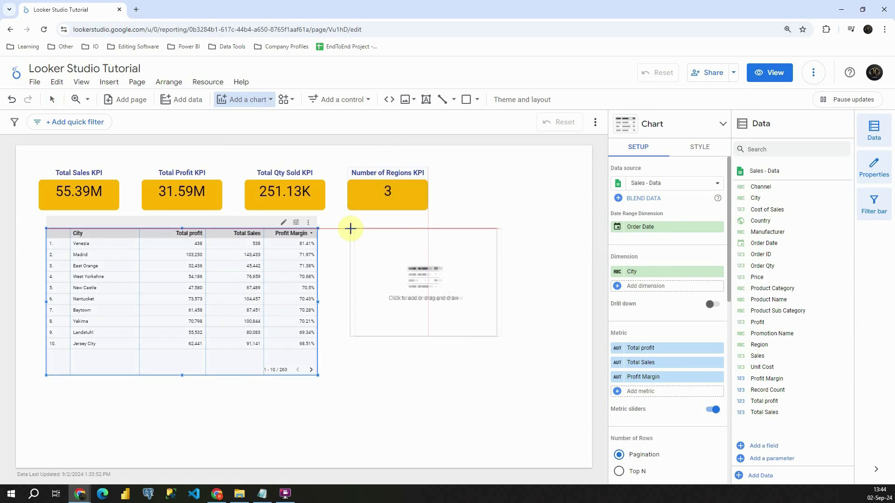
pyautogui.press('Escape')
pyautogui.moveTo(343, 228)
pyautogui.mouseDown()
pyautogui.moveTo(500, 340)
pyautogui.moveTo(576, 381)
pyautogui.moveTo(565, 375)
pyautogui.mouseUp()
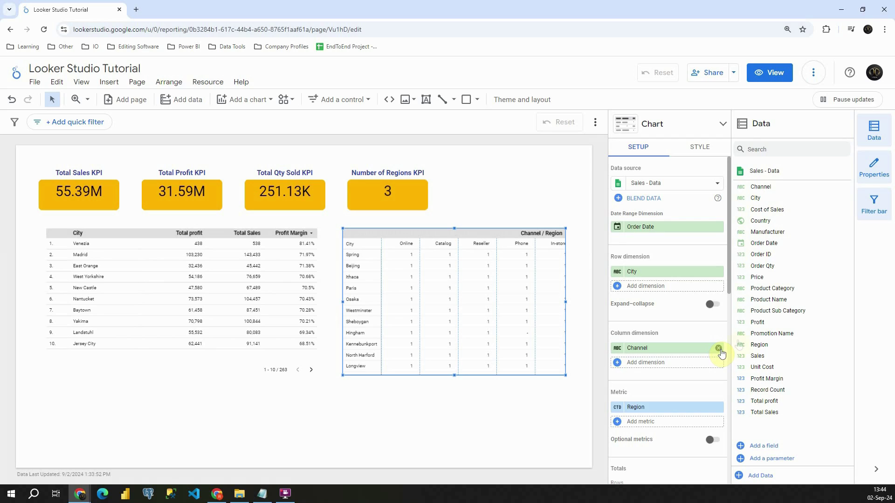
# - Set Order Date as the pivot's column dimension and Sales as its metric
pyautogui.moveTo(762, 242); pyautogui.dragTo(654, 356)
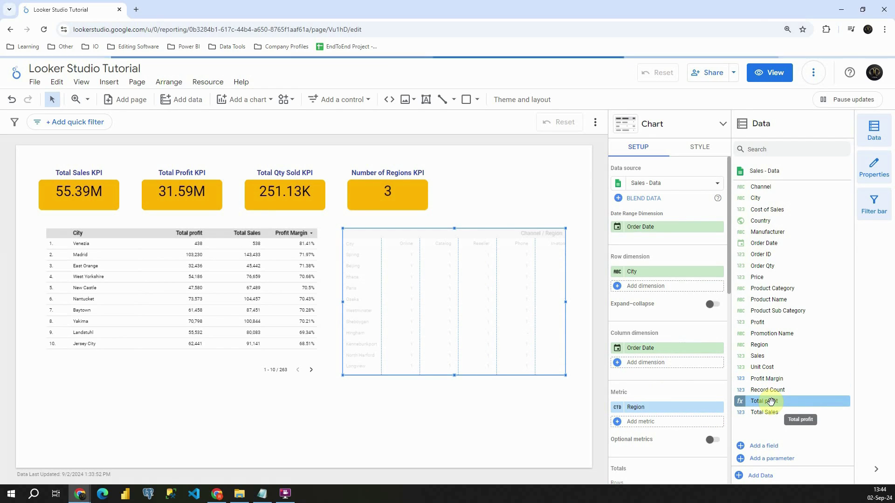
pyautogui.moveTo(768, 357); pyautogui.dragTo(654, 423)
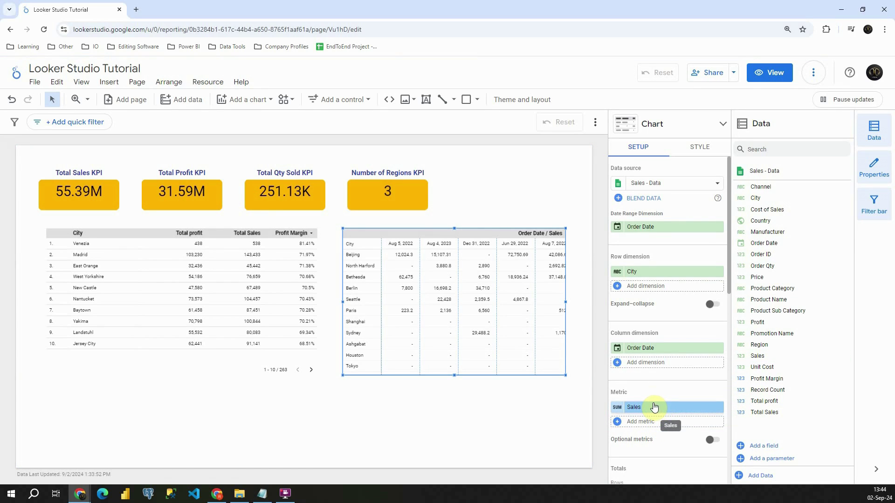
pyautogui.moveTo(454, 301)
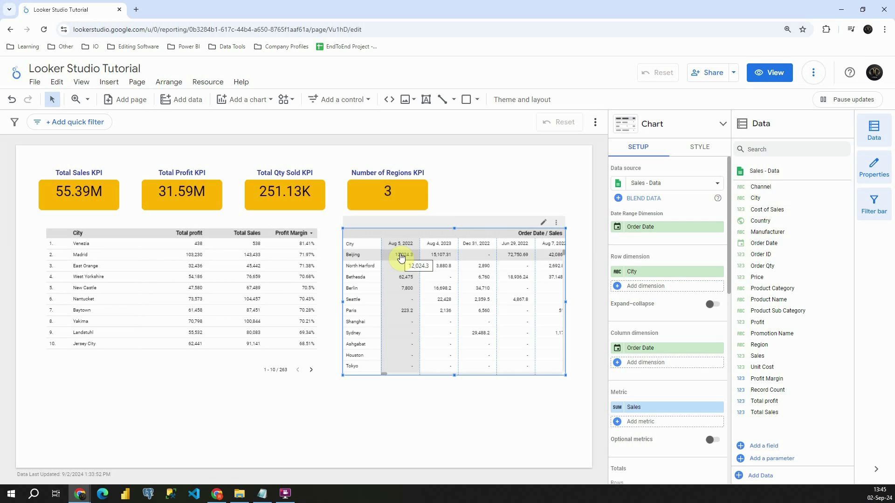
# - Change the Order Date column dimension's data type to Date & Time > Year
pyautogui.click(615, 348)
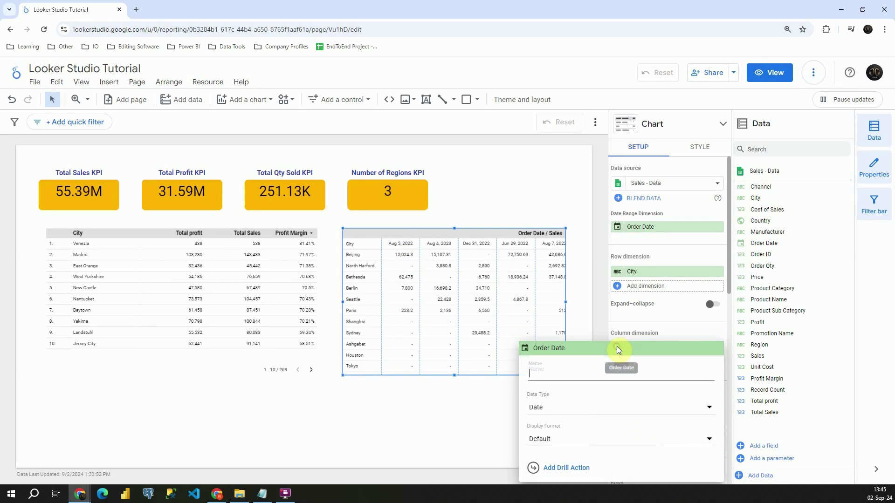
pyautogui.click(546, 406)
pyautogui.moveTo(574, 398)
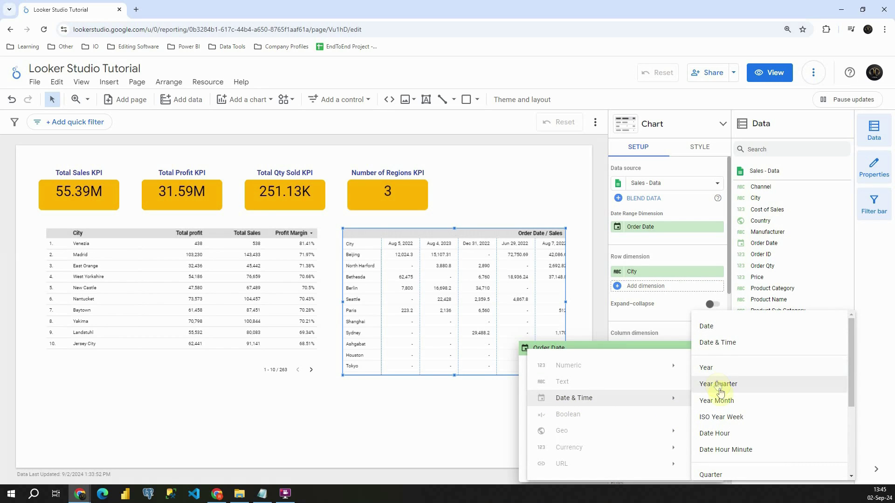
pyautogui.scroll(-2, 719, 399)
pyautogui.scroll(2, 717, 401)
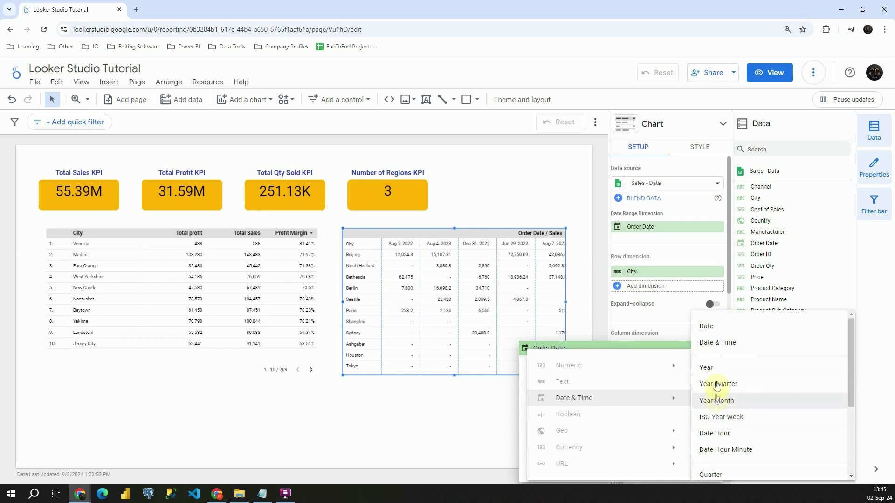
pyautogui.click(707, 368)
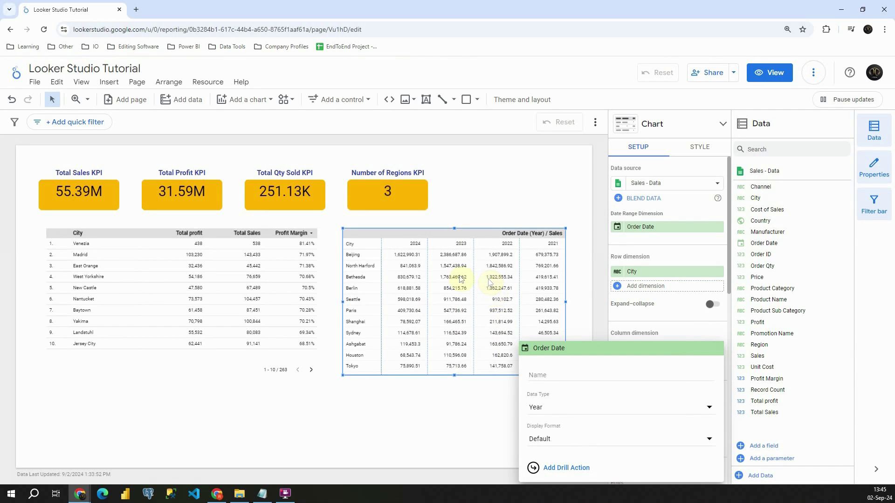
pyautogui.click(415, 396)
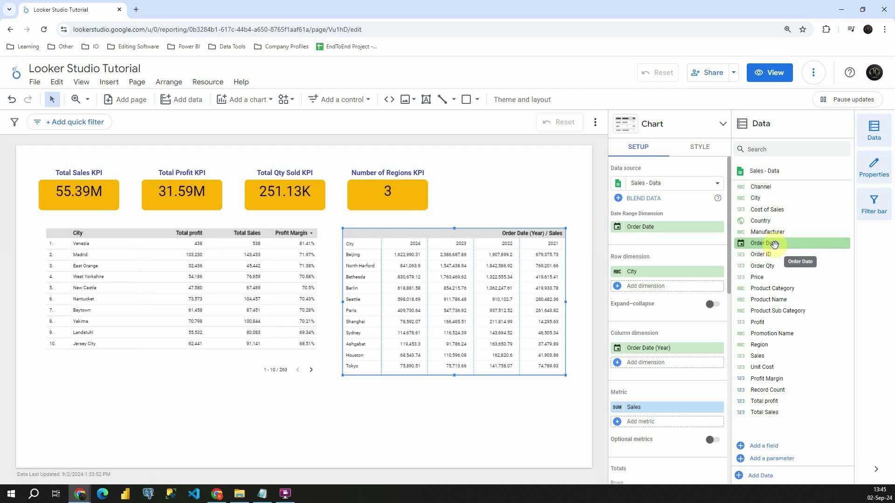
# - Add a calculated field named 'Year' with formula YEAR(Order Date), then save it
pyautogui.click(755, 446)
pyautogui.click(762, 374)
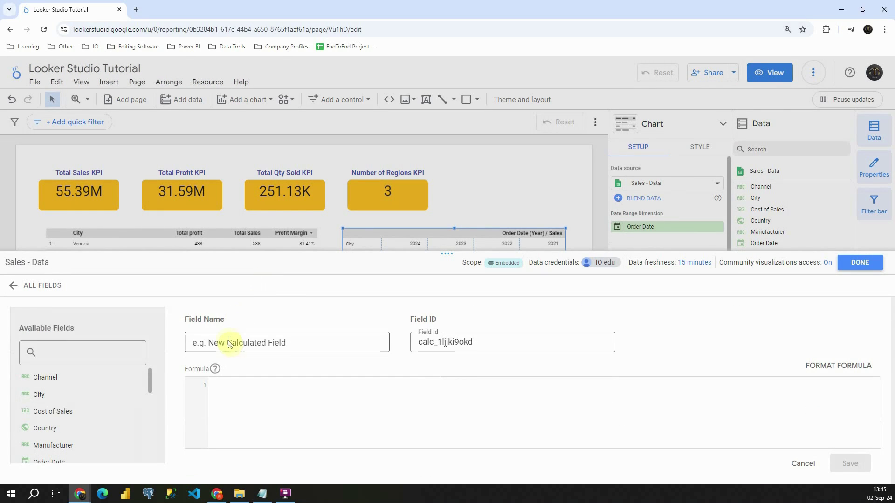
pyautogui.click(229, 340)
pyautogui.write('Year')
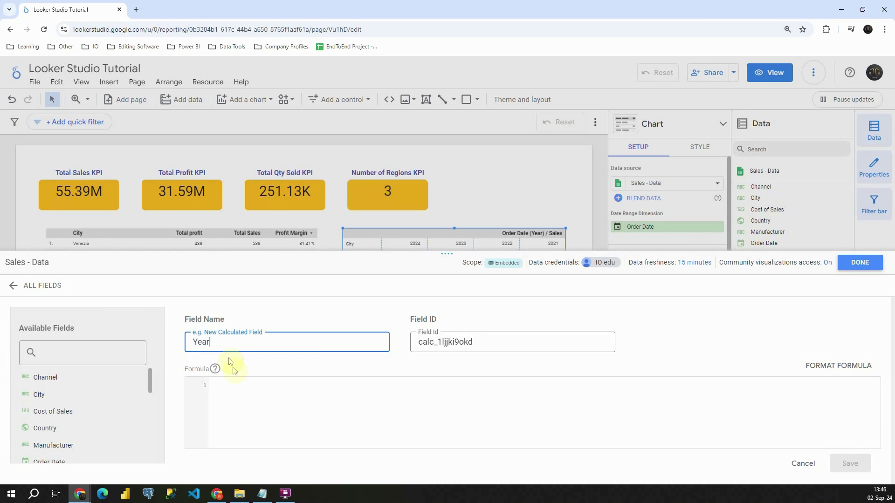
pyautogui.click(239, 387)
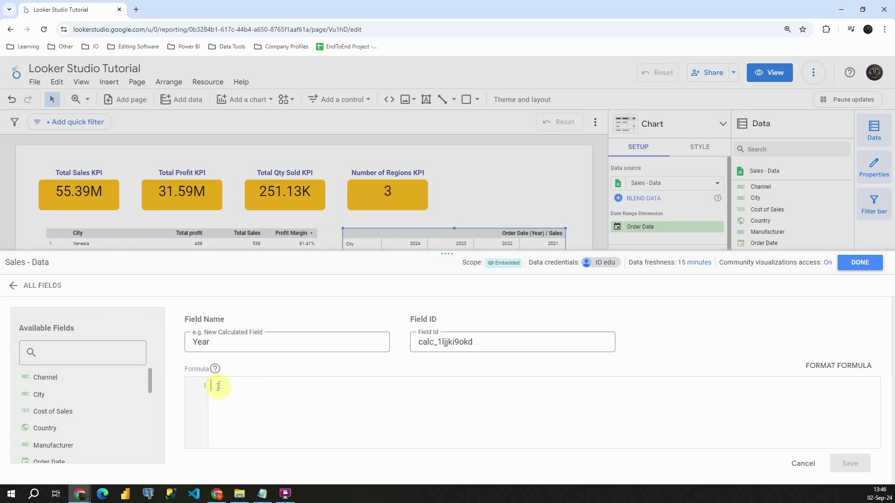
pyautogui.write('year')
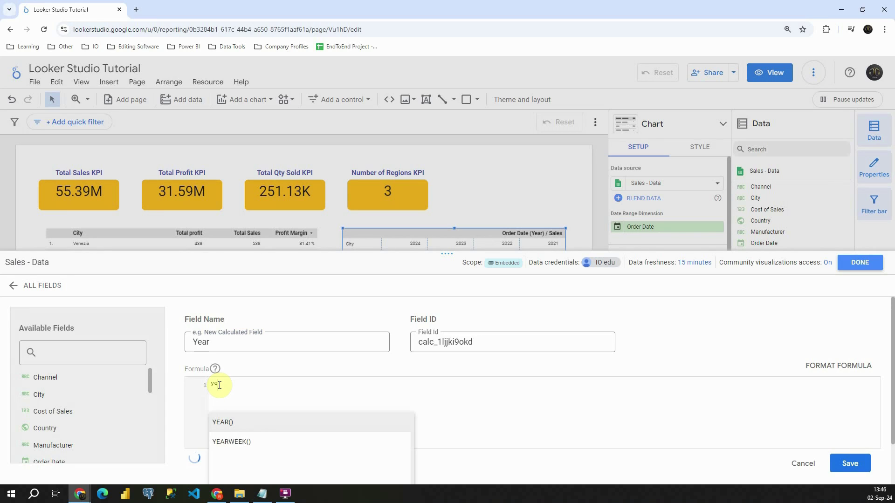
pyautogui.click(229, 424)
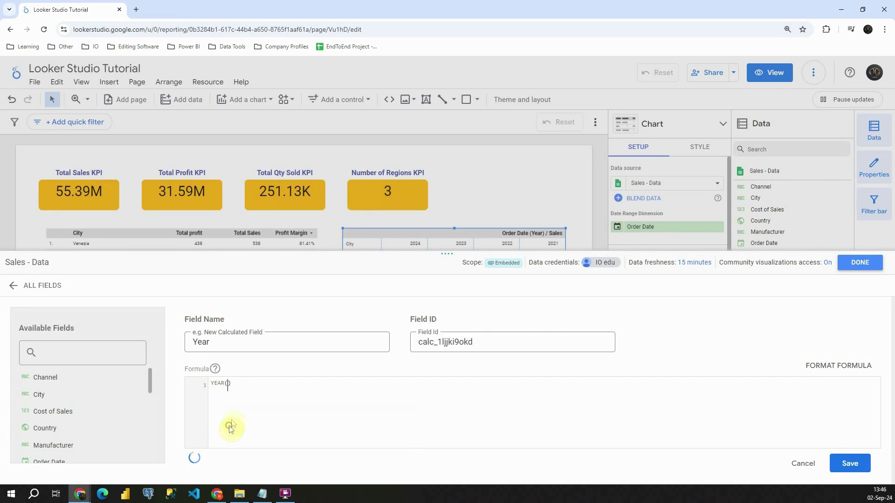
pyautogui.write('ord')
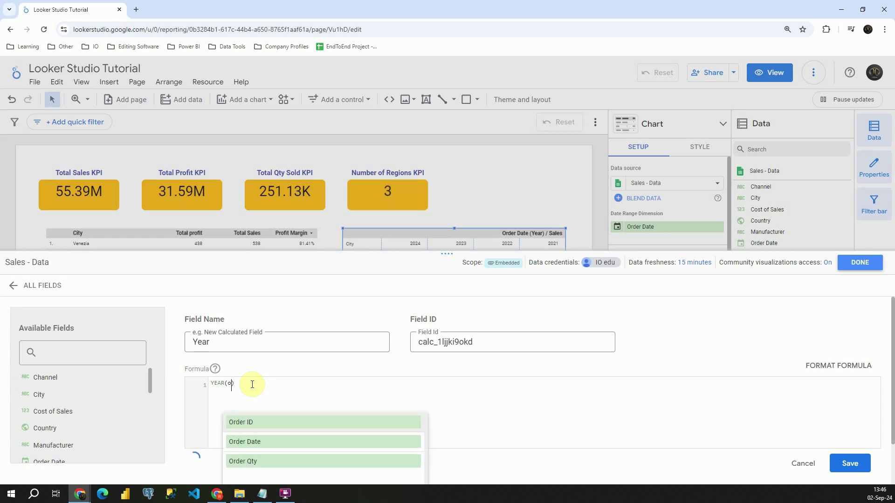
pyautogui.click(269, 440)
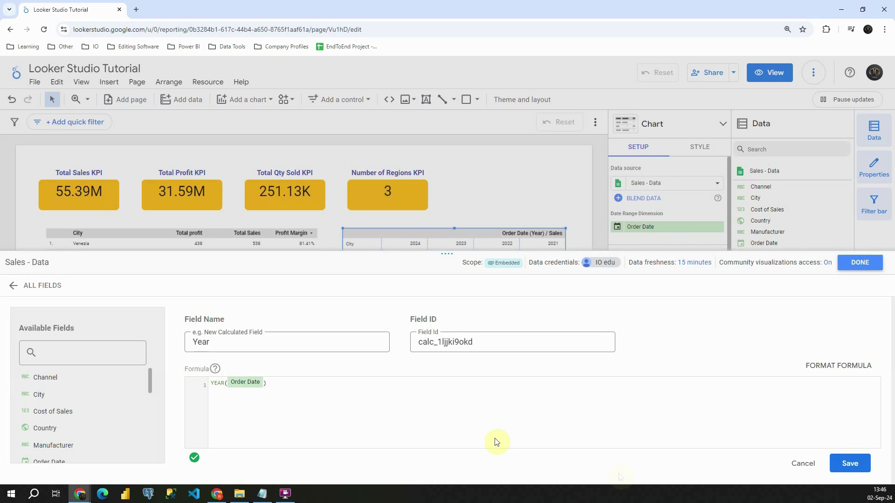
pyautogui.click(847, 467)
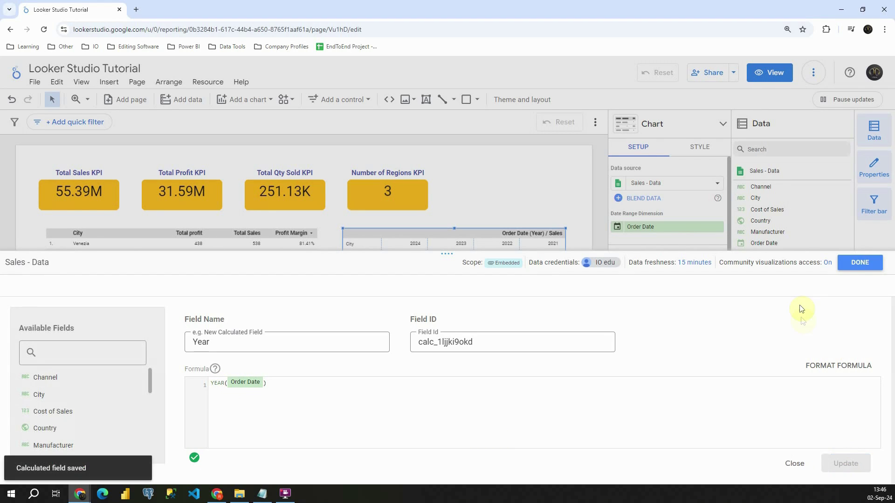
pyautogui.click(860, 262)
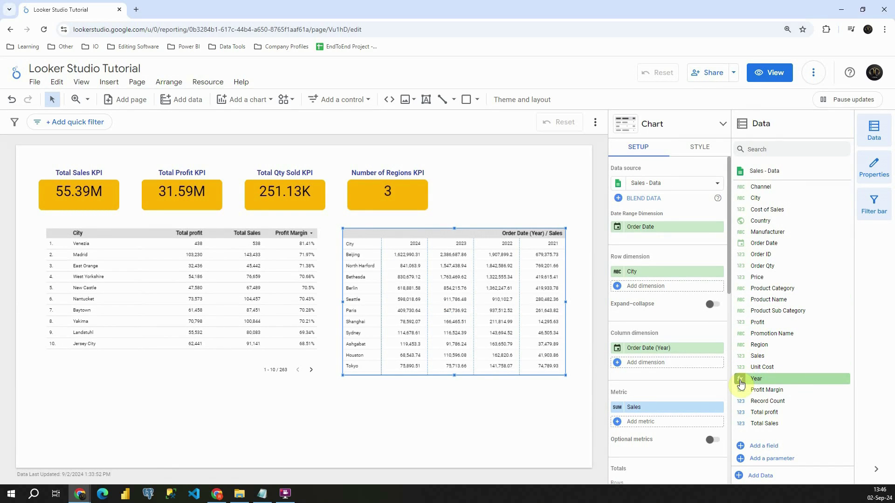
# - Replace the Order Date (Year) column dimension with the plain Order Date field
pyautogui.moveTo(741, 384)
pyautogui.mouseDown()
pyautogui.moveTo(688, 289)
pyautogui.moveTo(703, 350)
pyautogui.mouseUp()
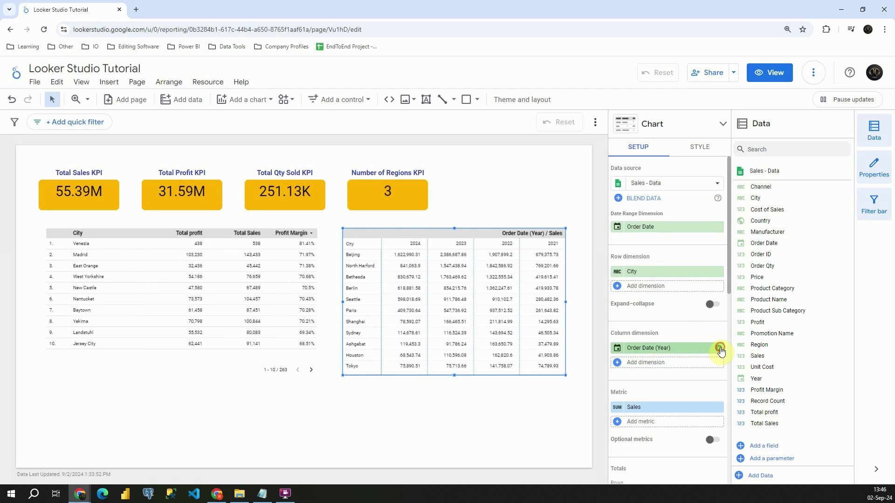
pyautogui.click(720, 351)
pyautogui.moveTo(766, 244); pyautogui.dragTo(769, 243)
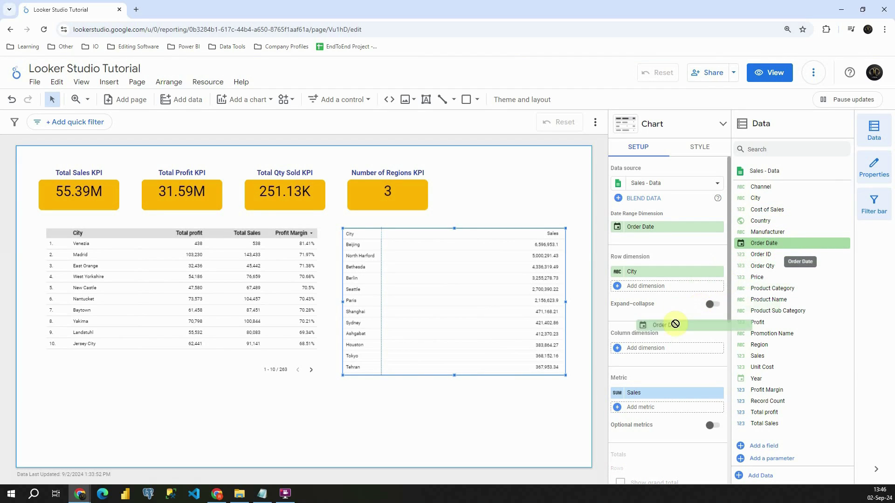
pyautogui.moveTo(769, 243); pyautogui.dragTo(650, 346)
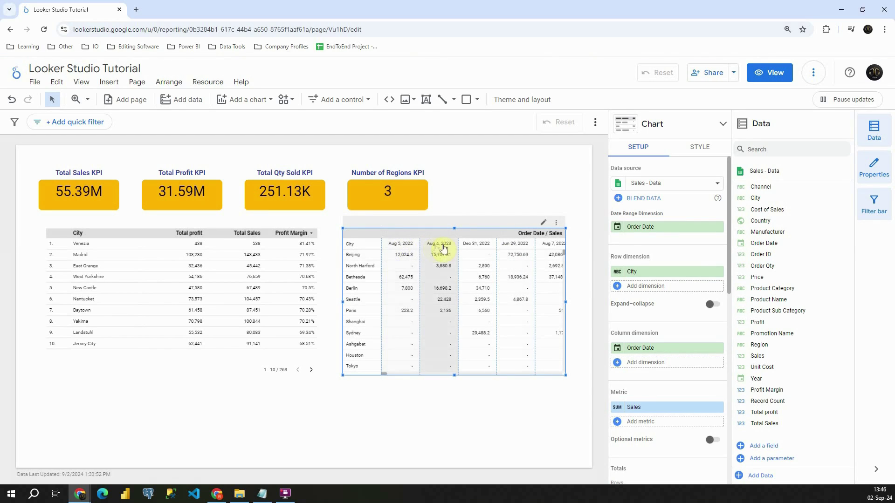
# - Make the Year field the pivot's column dimension and widen the pivot table slightly
pyautogui.moveTo(769, 380); pyautogui.dragTo(649, 351)
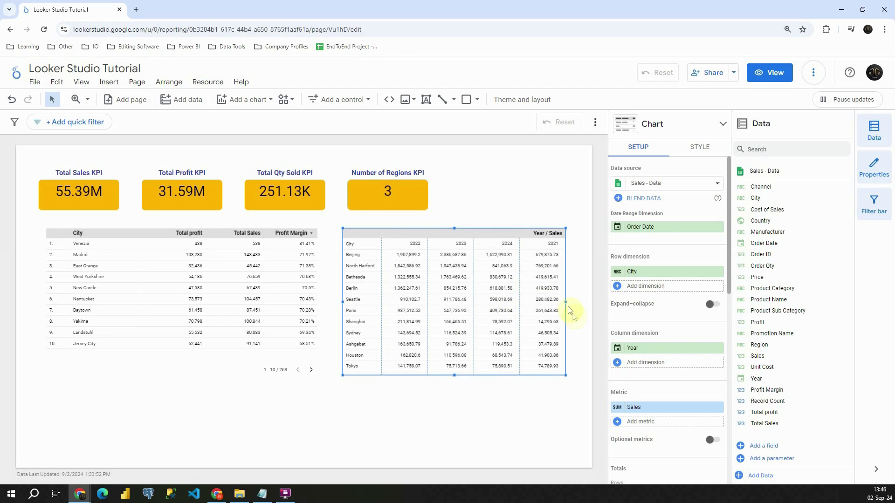
pyautogui.moveTo(566, 302); pyautogui.dragTo(583, 302)
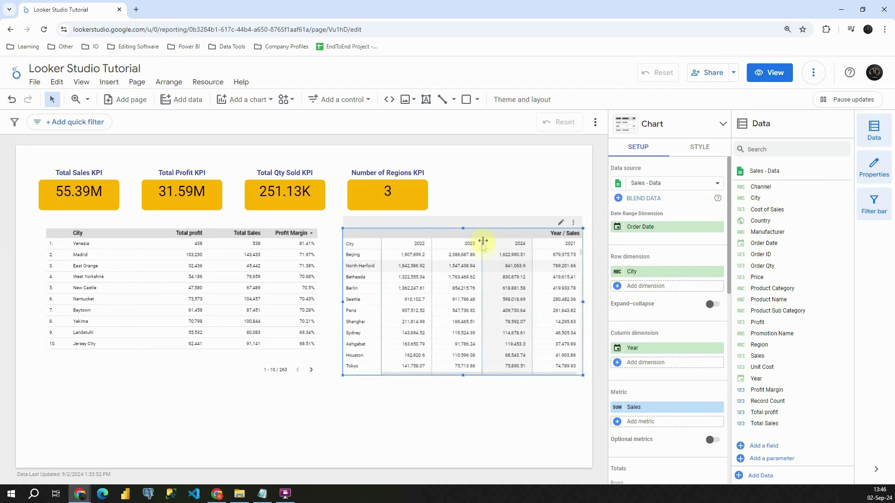
pyautogui.click(505, 198)
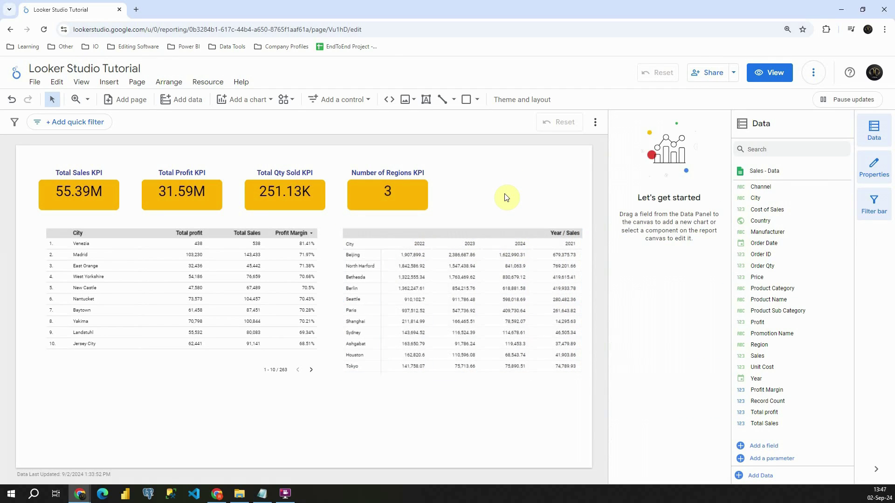